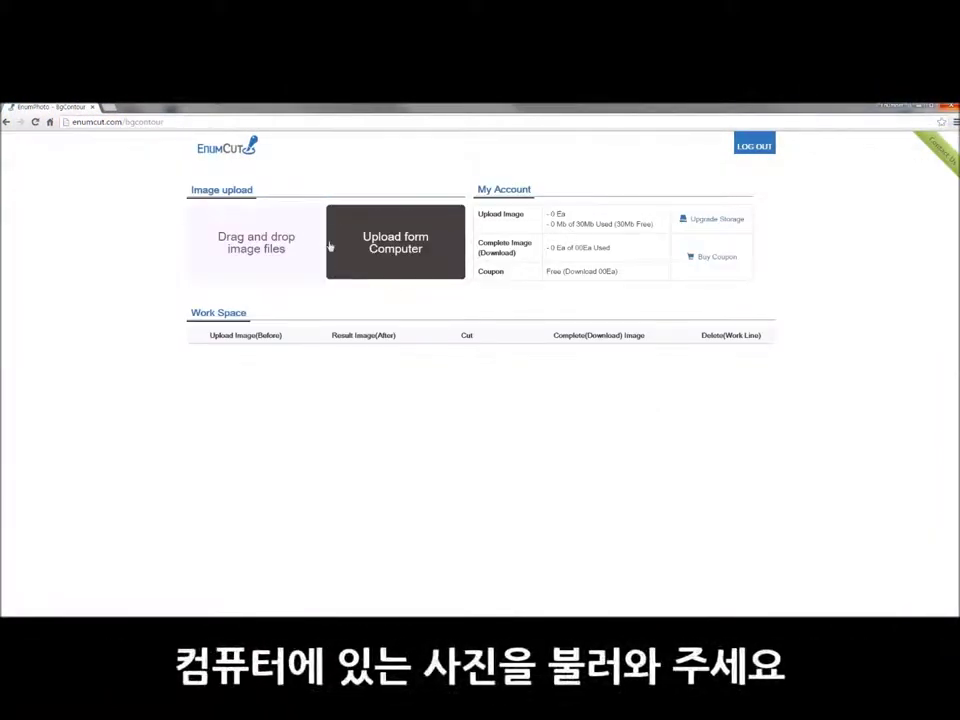
- Upload girl_figure_B from the computer into the EnumCut editor
click(401, 268)
double_click(497, 228)
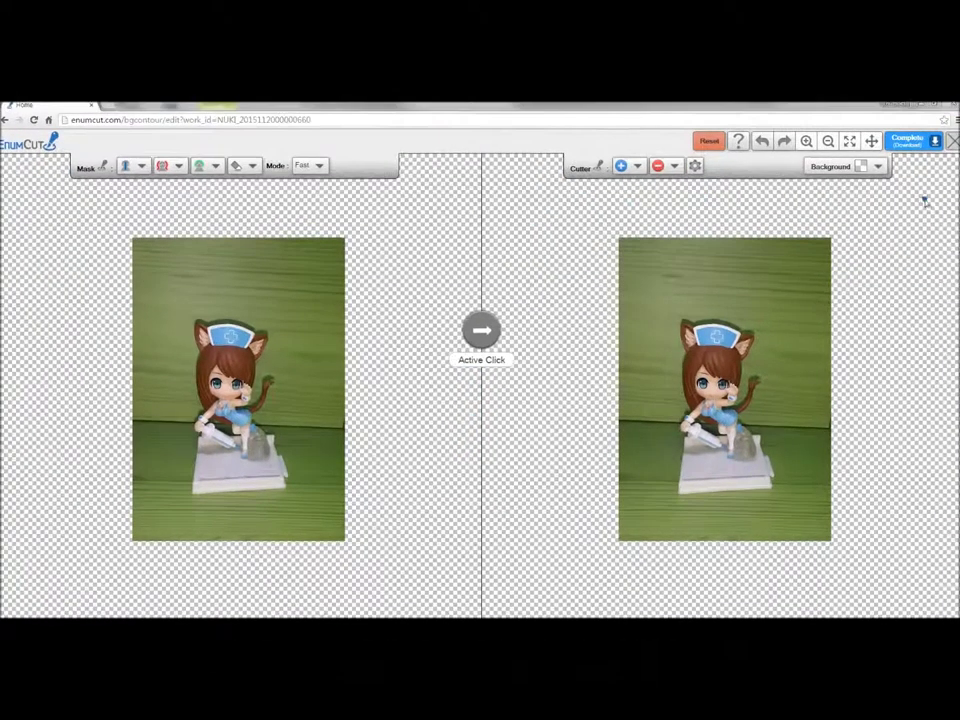
- Zoom in twice and paint blue foreground strokes over the hair edge, right side, cat tail, base and bottle
click(806, 142)
click(806, 142)
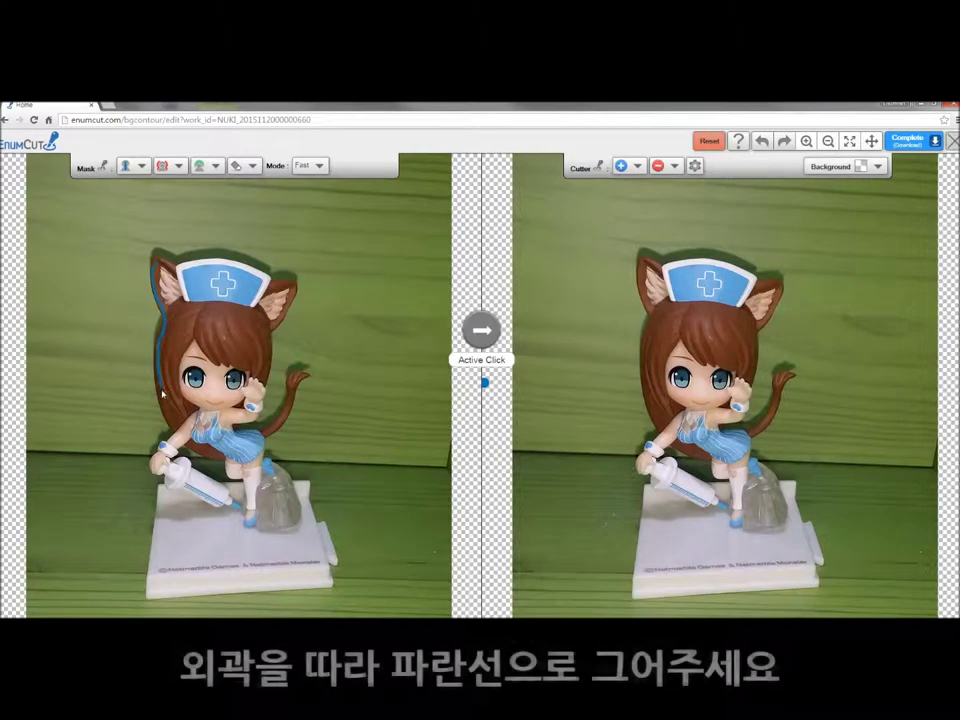
mouse_move(157, 465)
mouse_down()
mouse_move(172, 485)
mouse_move(163, 491)
mouse_move(156, 597)
mouse_move(333, 558)
mouse_move(291, 486)
mouse_up()
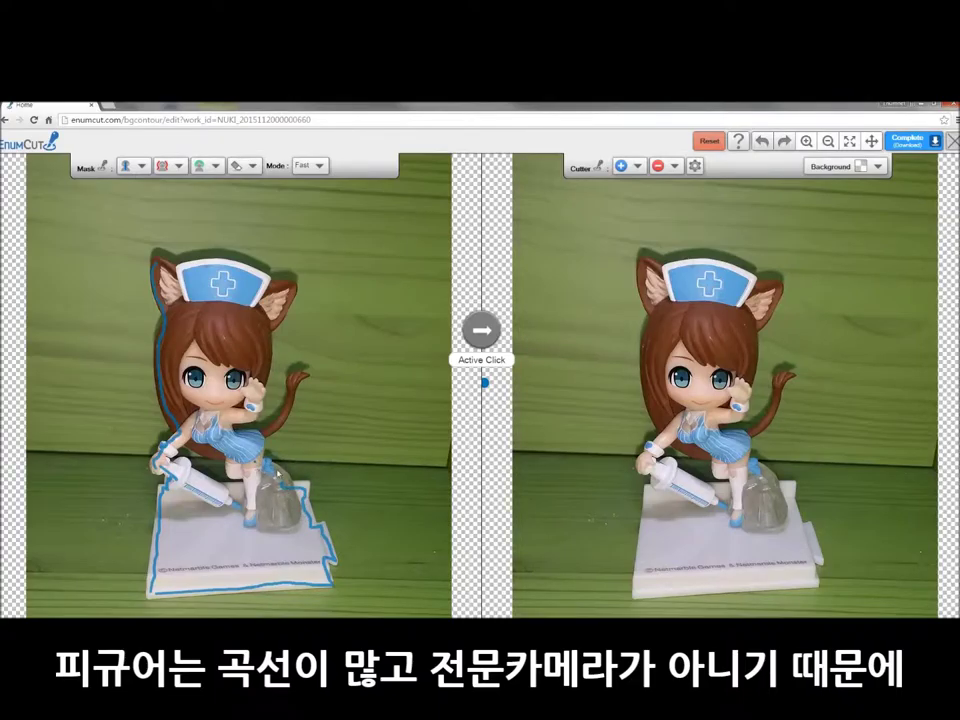
mouse_move(256, 463)
mouse_down()
mouse_move(232, 268)
mouse_move(276, 289)
mouse_move(264, 336)
mouse_up()
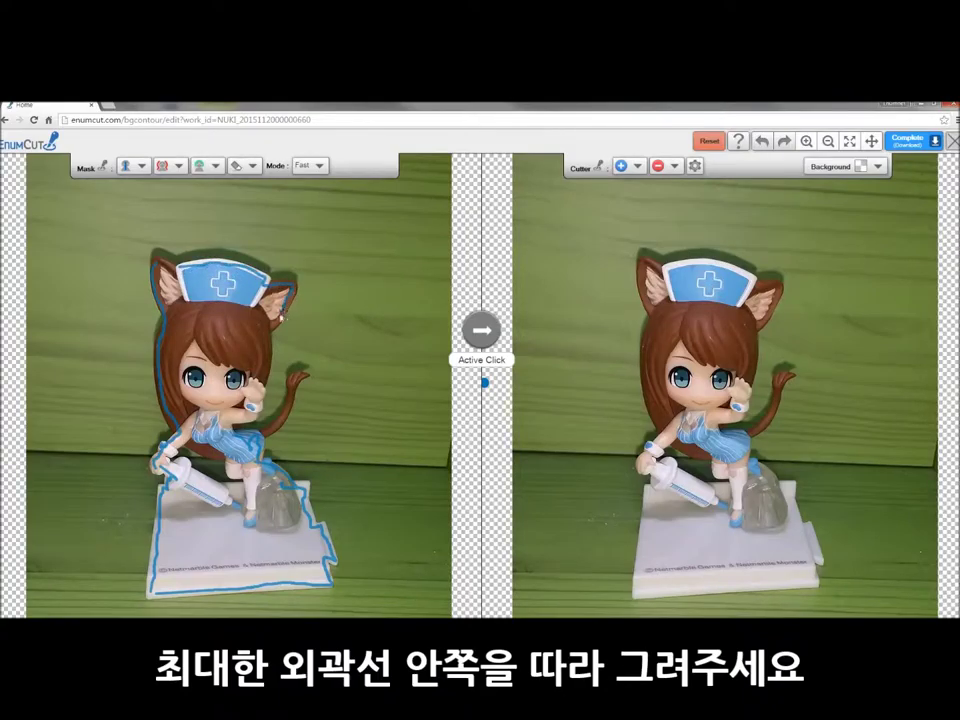
drag(262, 380, 272, 447)
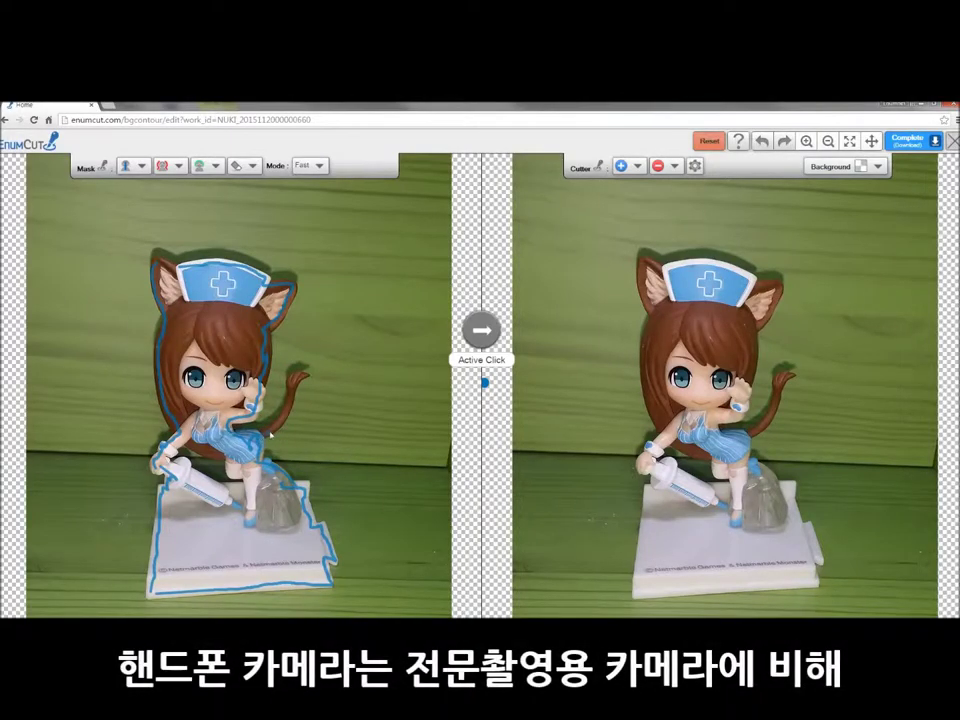
drag(297, 382, 266, 432)
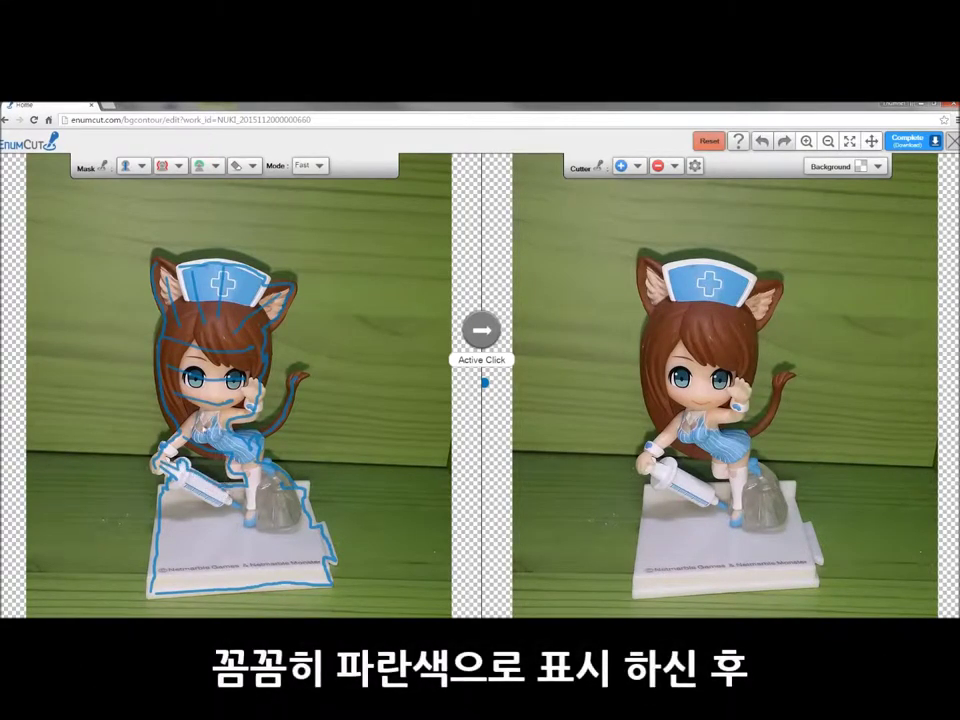
drag(213, 480, 183, 585)
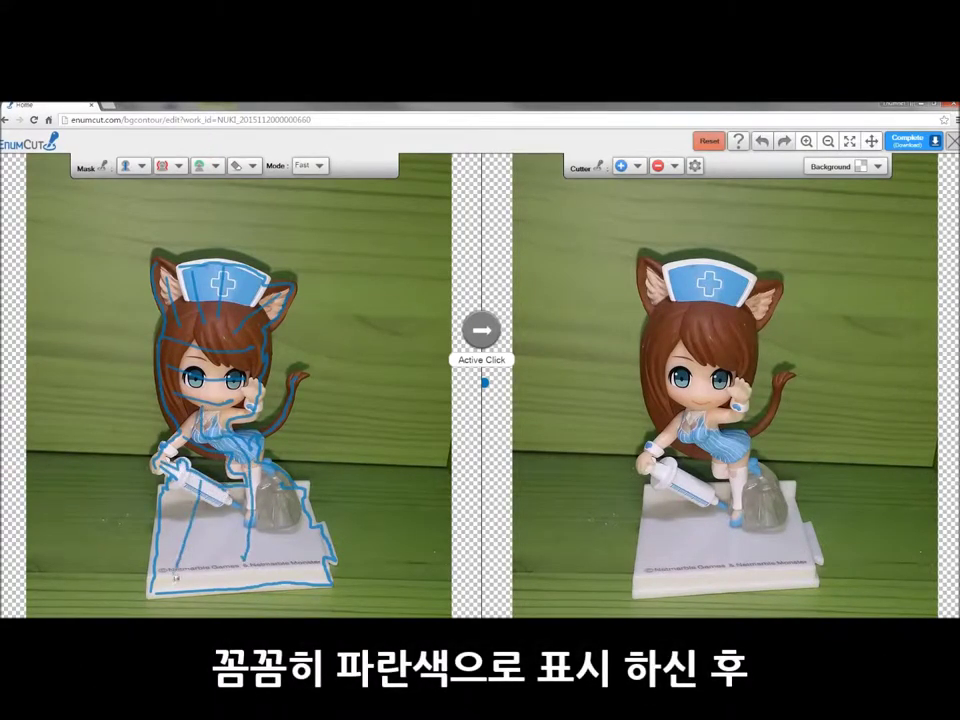
drag(268, 478, 280, 530)
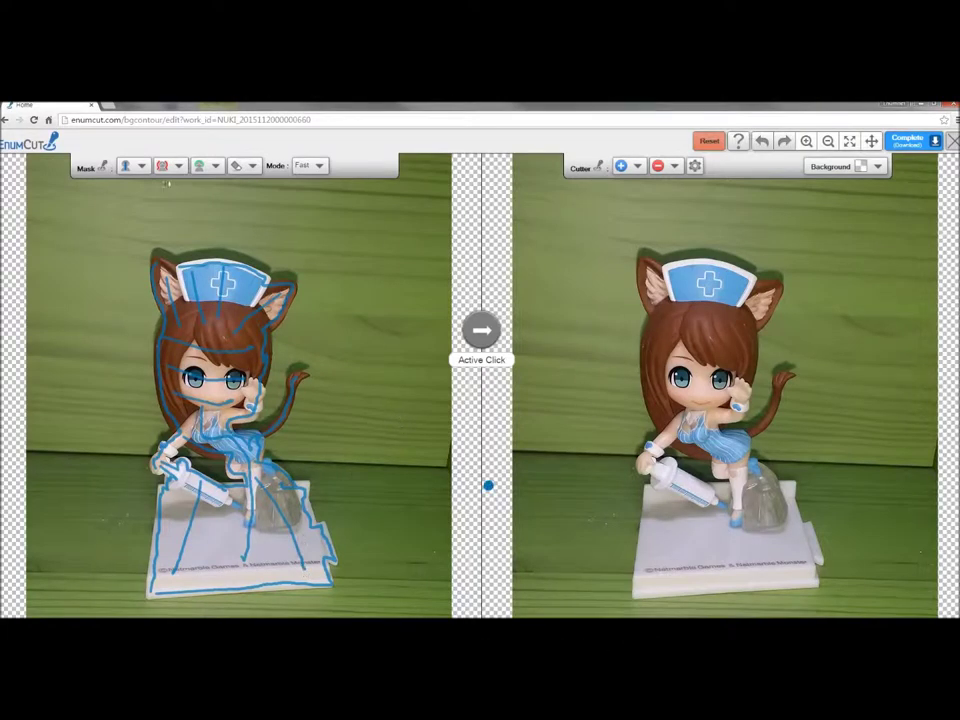
click(160, 166)
- Paint red background strokes above the hair and ears, keep Mode on Fast, and run Active Click
click(172, 225)
mouse_move(149, 317)
mouse_down()
mouse_move(157, 255)
mouse_move(314, 275)
mouse_move(315, 336)
mouse_move(290, 371)
mouse_up()
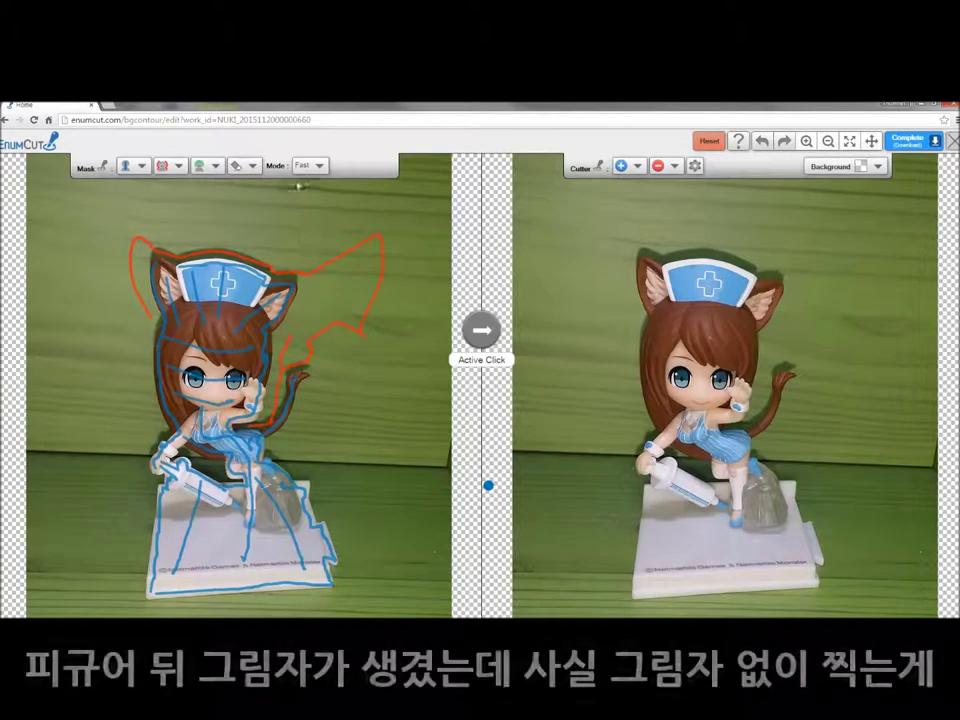
click(275, 175)
click(253, 193)
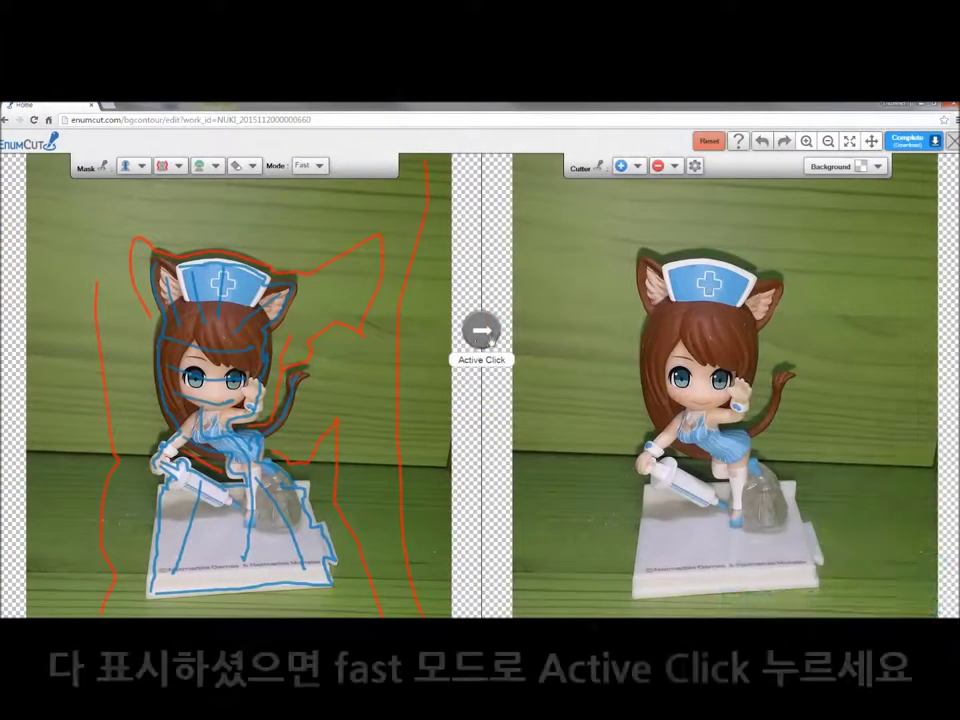
click(485, 337)
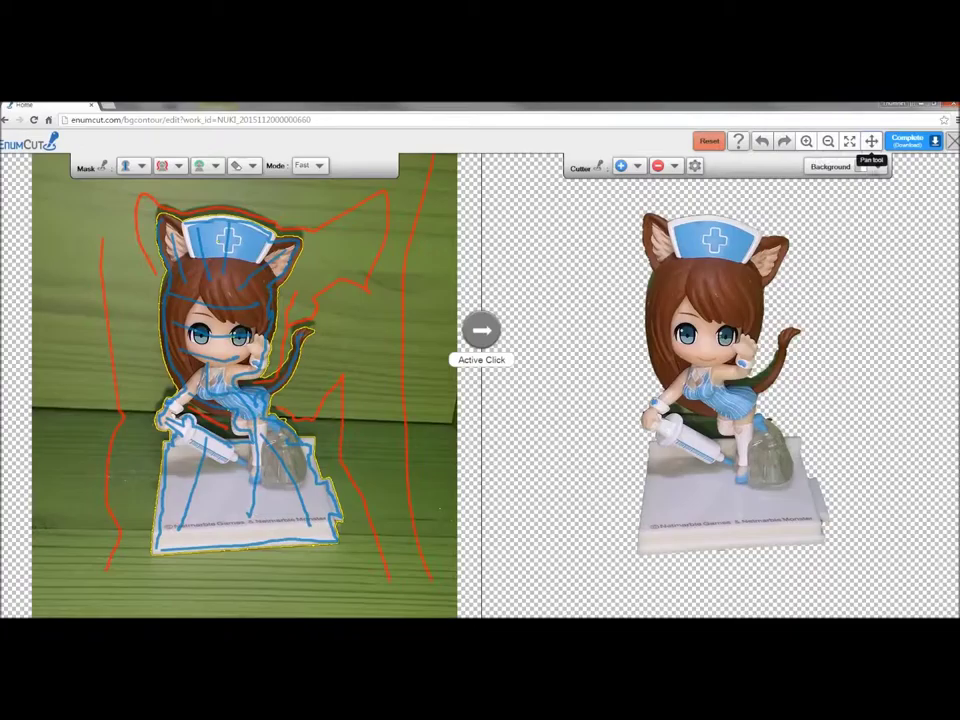
- Zoom in and preview the cutout on a red, then a green backdrop
click(806, 142)
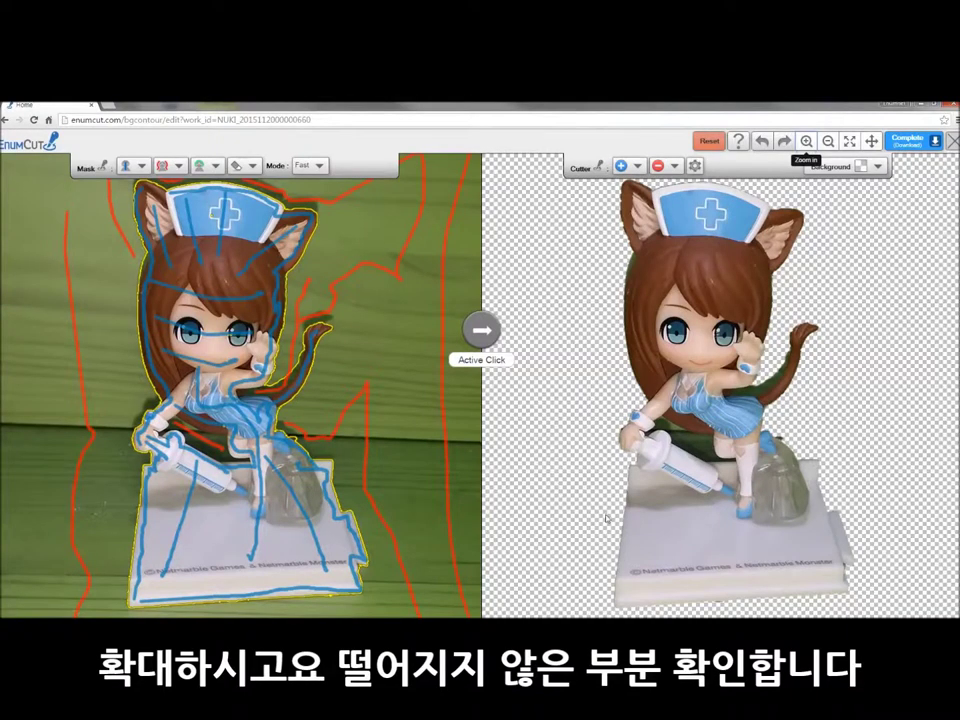
click(860, 166)
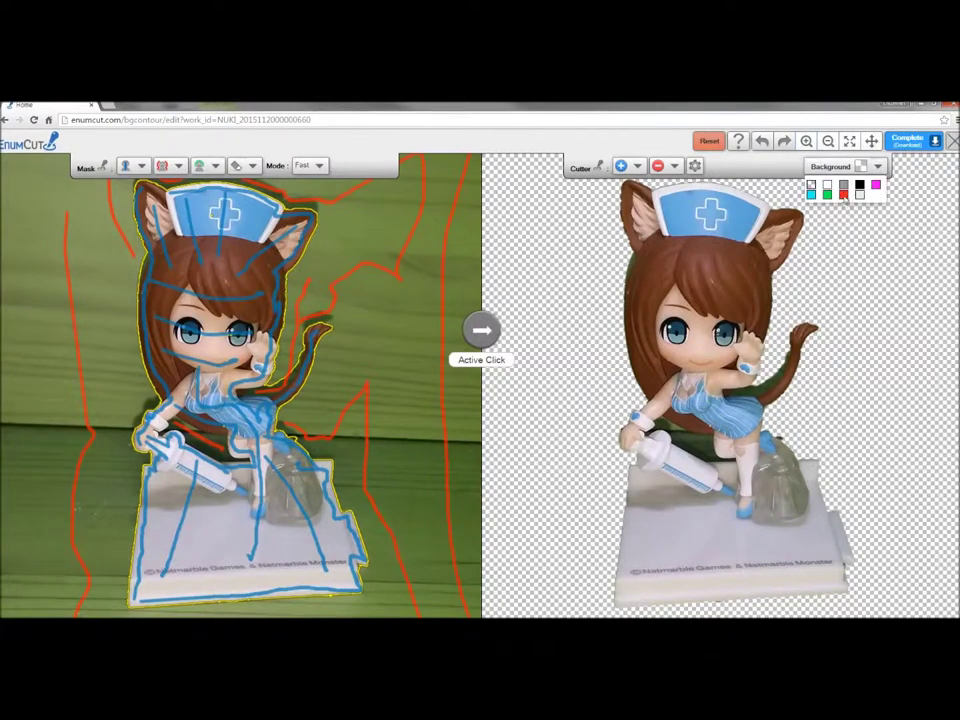
click(843, 194)
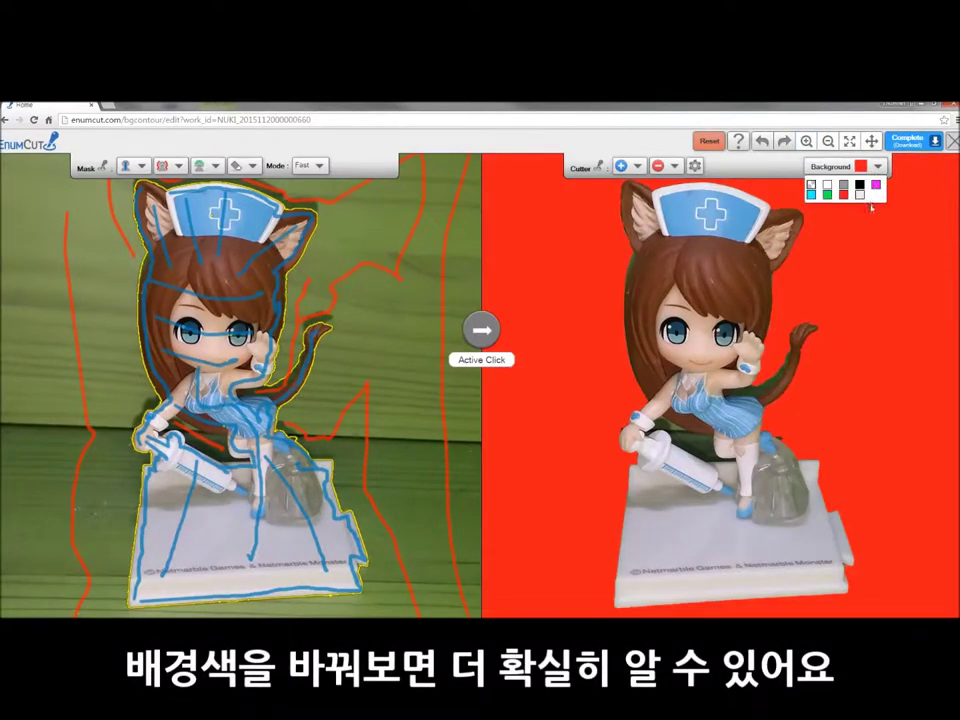
click(827, 194)
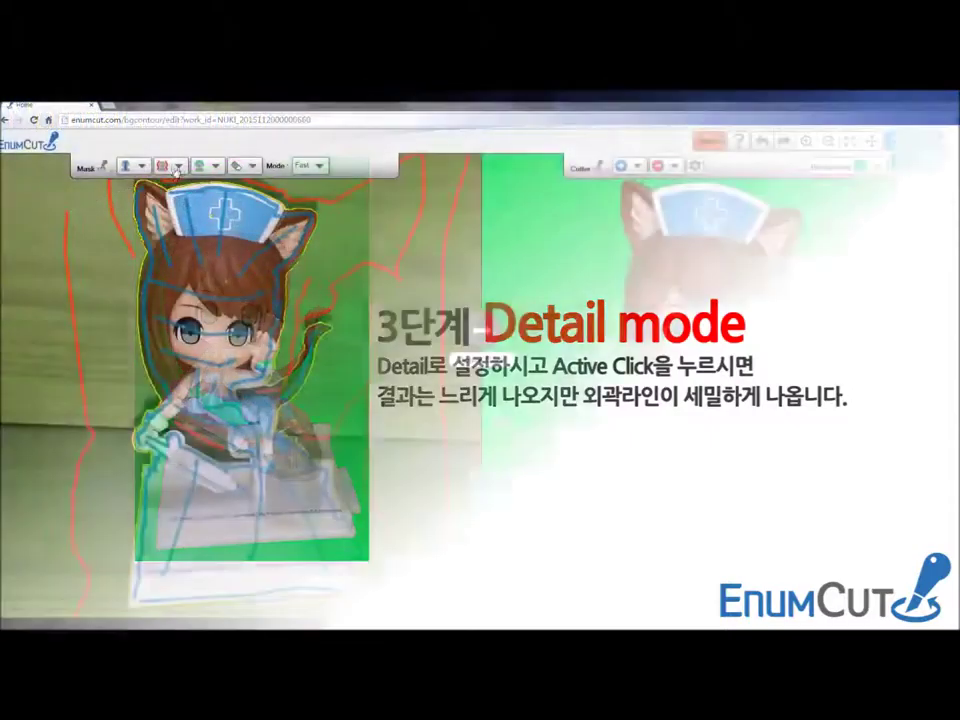
- Pick a red brush size, mark the hair–syringe gap as background, and set Mode to Detail
click(178, 166)
click(186, 184)
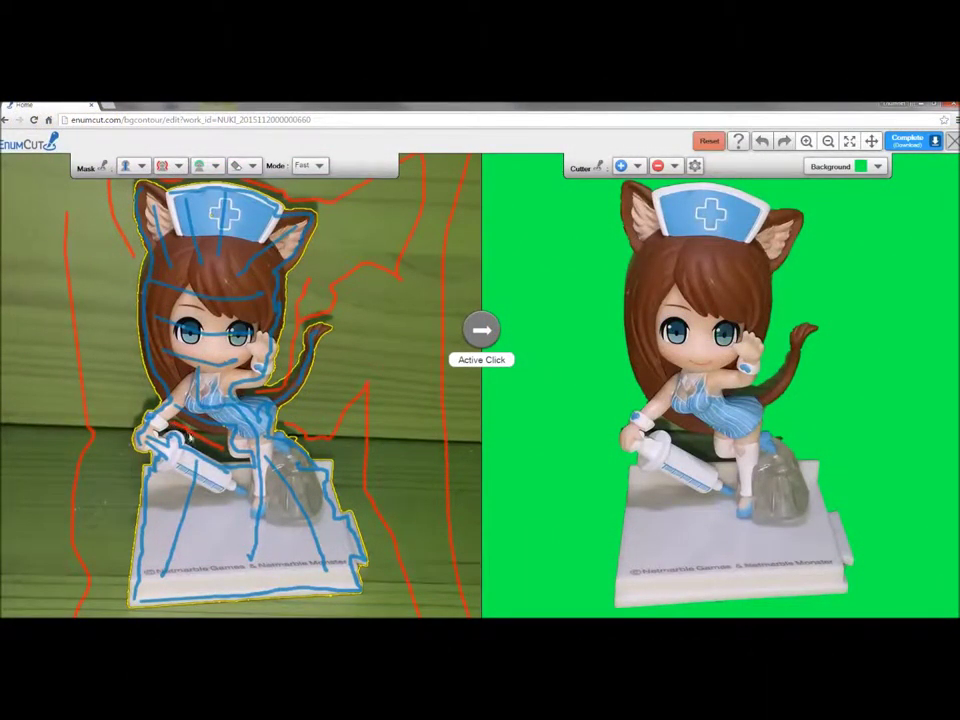
drag(172, 434, 218, 441)
click(321, 166)
click(320, 197)
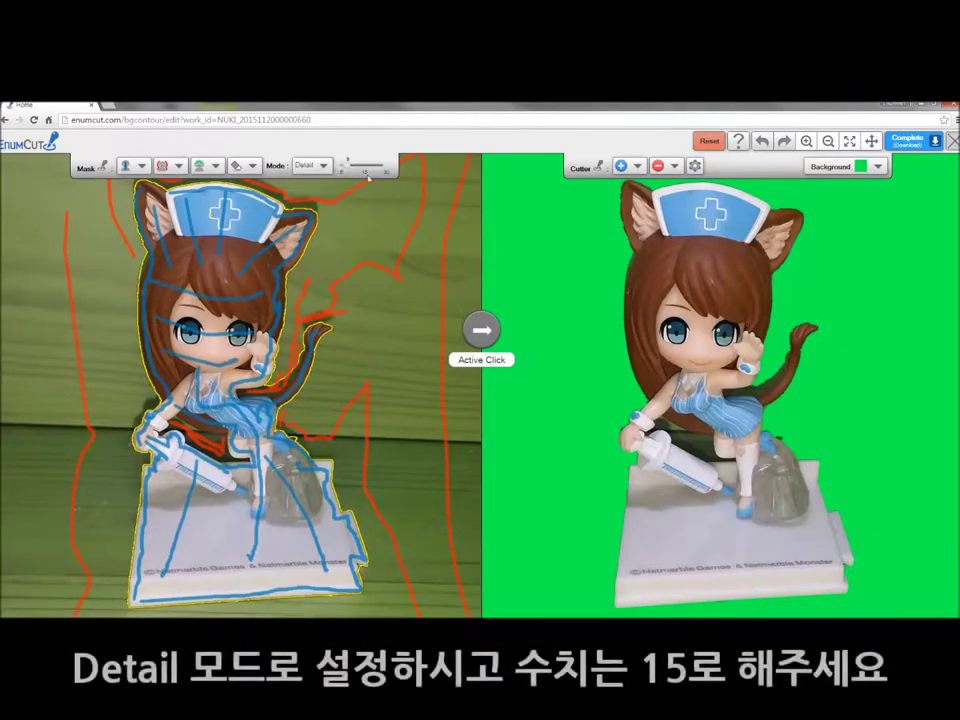
- Set the detail level to 15 and paint blue strokes on the base's left and figure's lower-left edges
drag(363, 172, 360, 172)
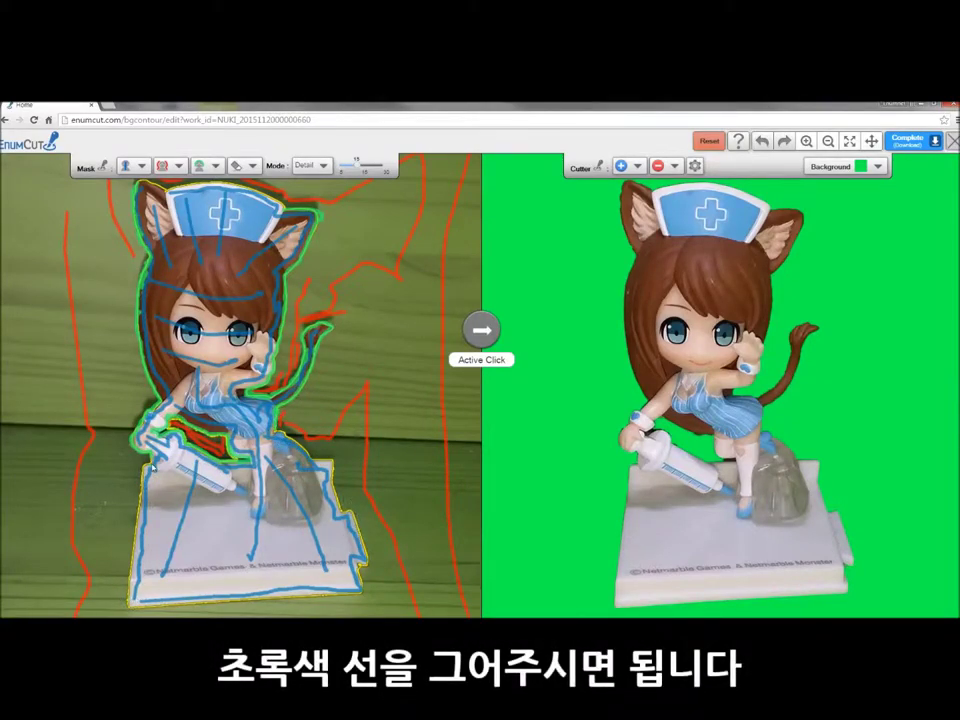
drag(153, 466, 141, 506)
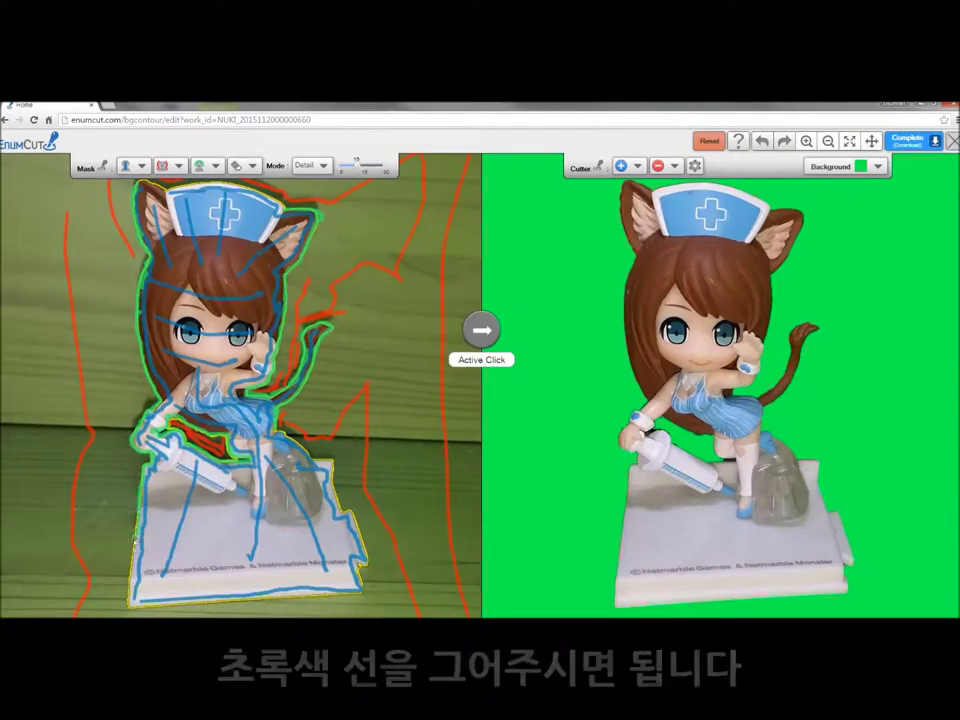
drag(130, 455, 270, 428)
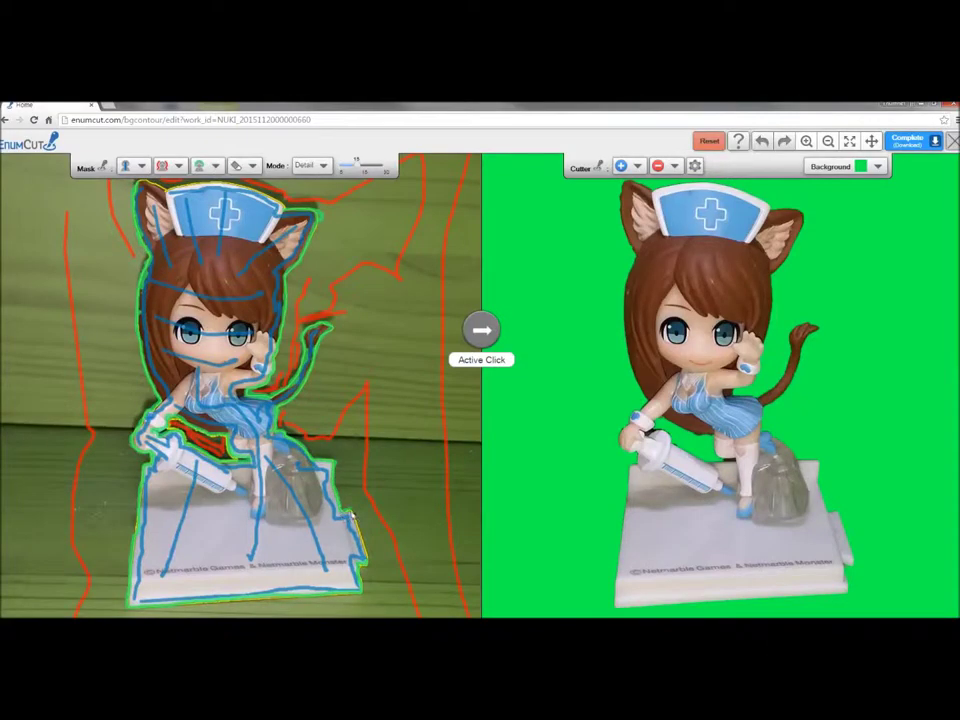
- Choose the green edge brush option and rerun the cut in Detail mode
click(252, 165)
click(255, 189)
click(215, 165)
click(225, 195)
click(483, 338)
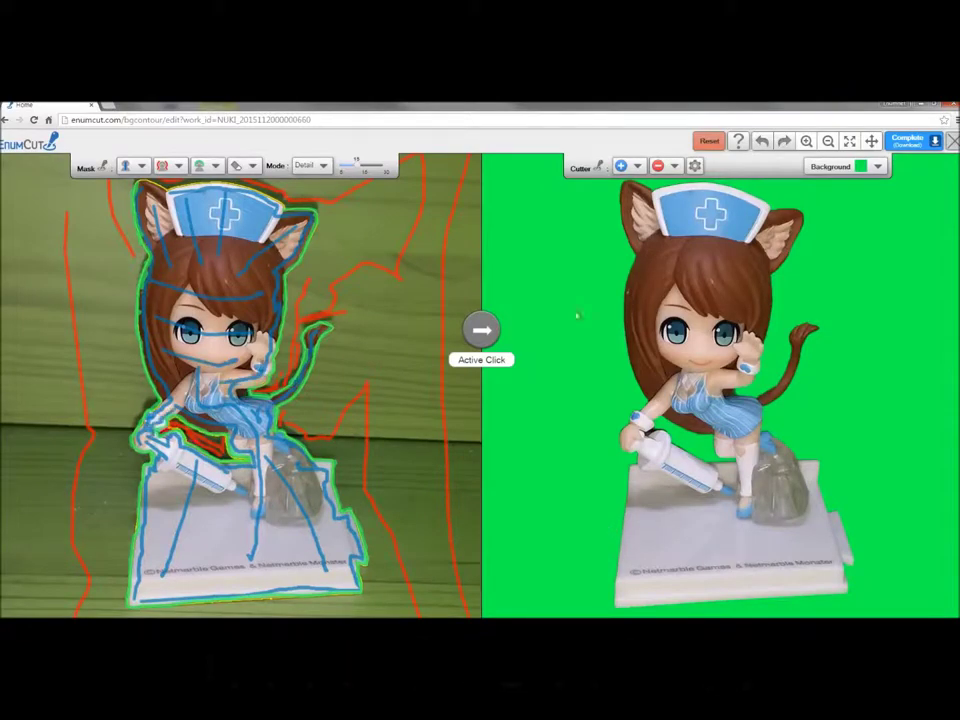
- Run Active Click again to refresh the Detail-mode cutout of the figure, tail and base
click(489, 340)
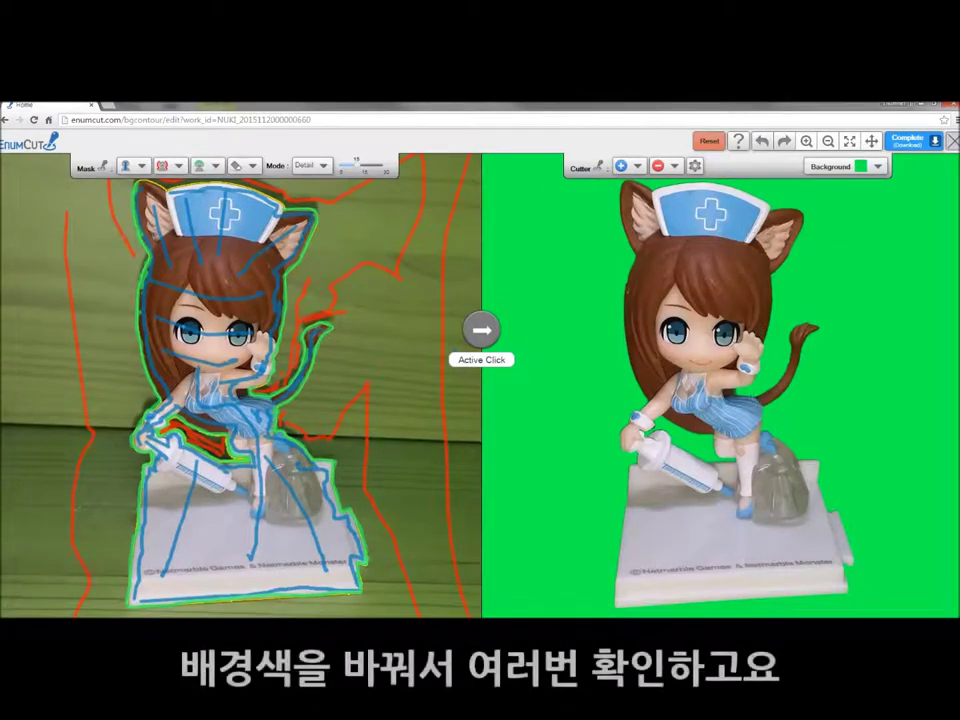
- Preview the detailed cutout on magenta, transparent checkerboard, then red backdrops
click(877, 166)
click(878, 193)
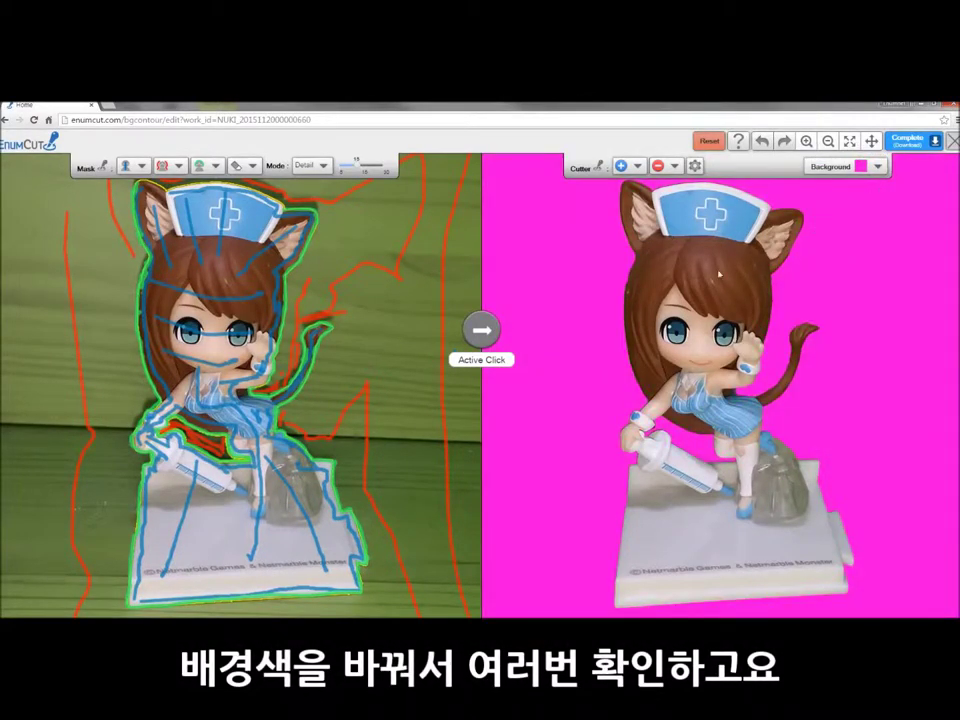
click(878, 166)
click(812, 190)
click(878, 167)
click(848, 190)
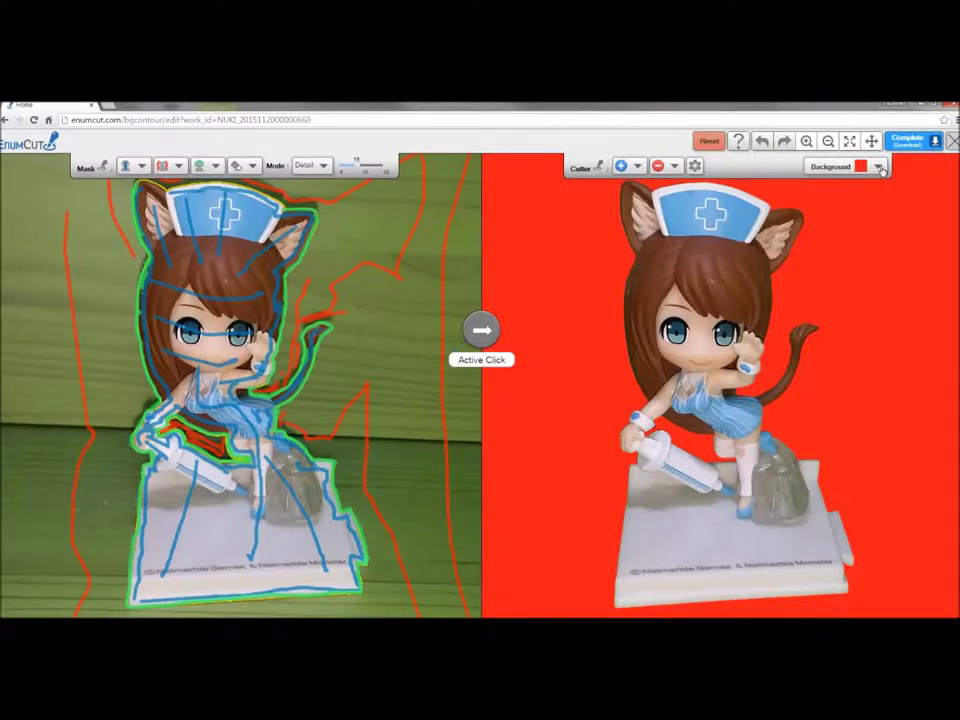
- Zoom out, return the preview to a transparent backdrop, and finish the cut
click(828, 141)
click(878, 167)
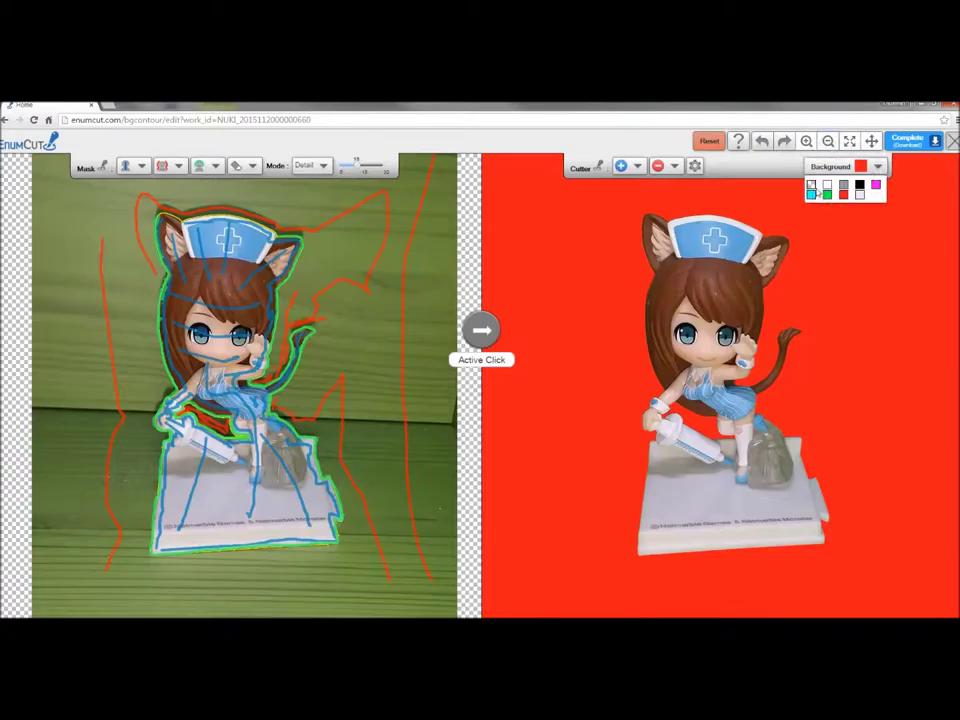
click(876, 189)
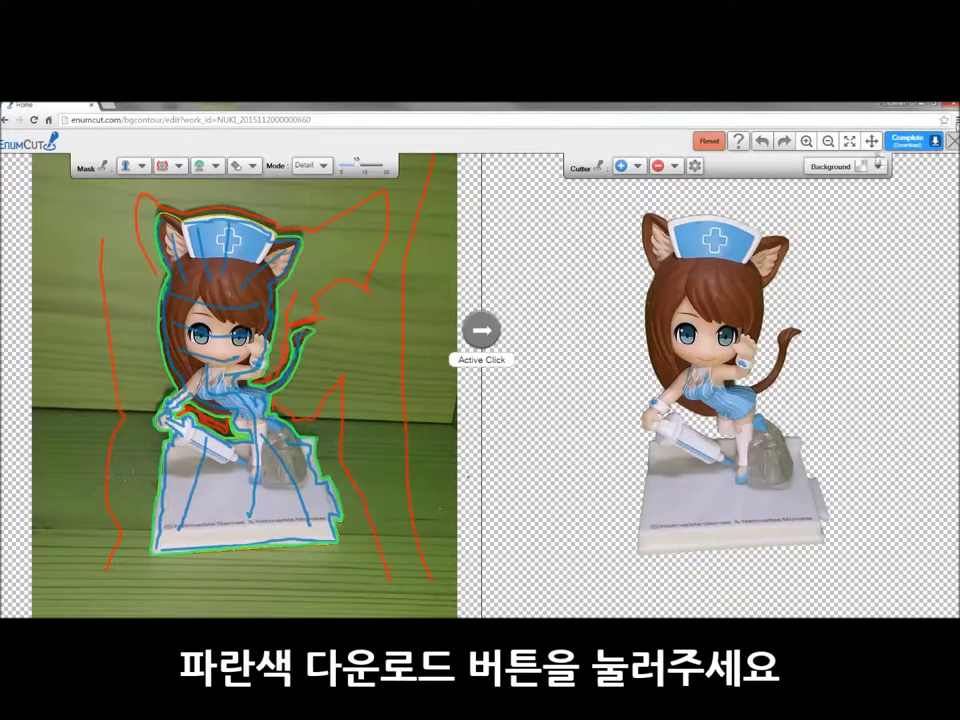
click(914, 142)
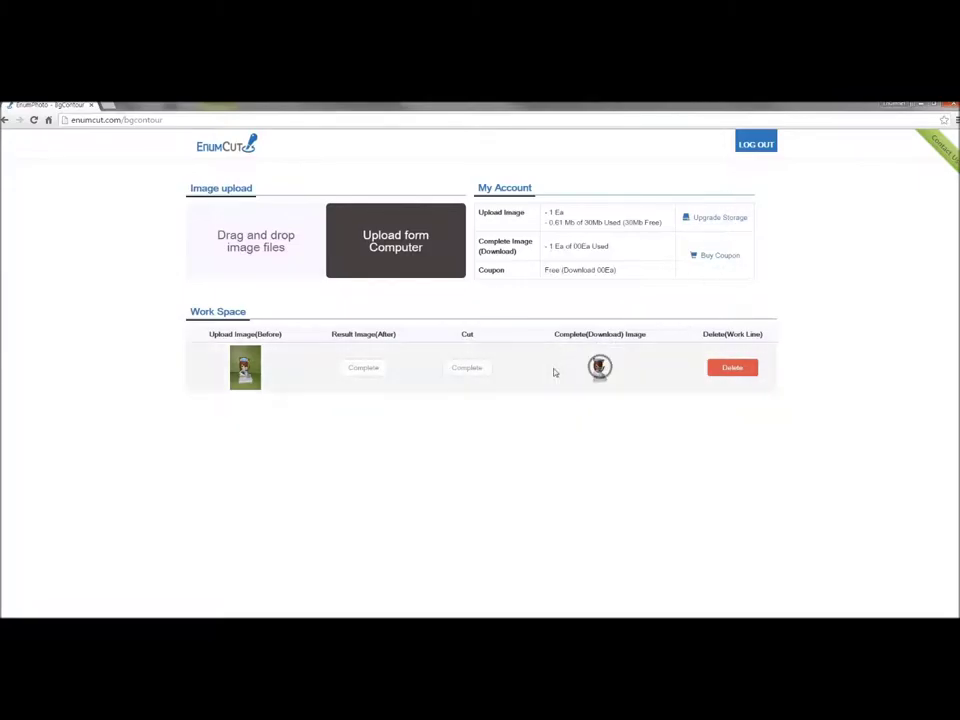
- Download the finished cutout as the transparent PNG girl_figure_B (1).png
click(600, 368)
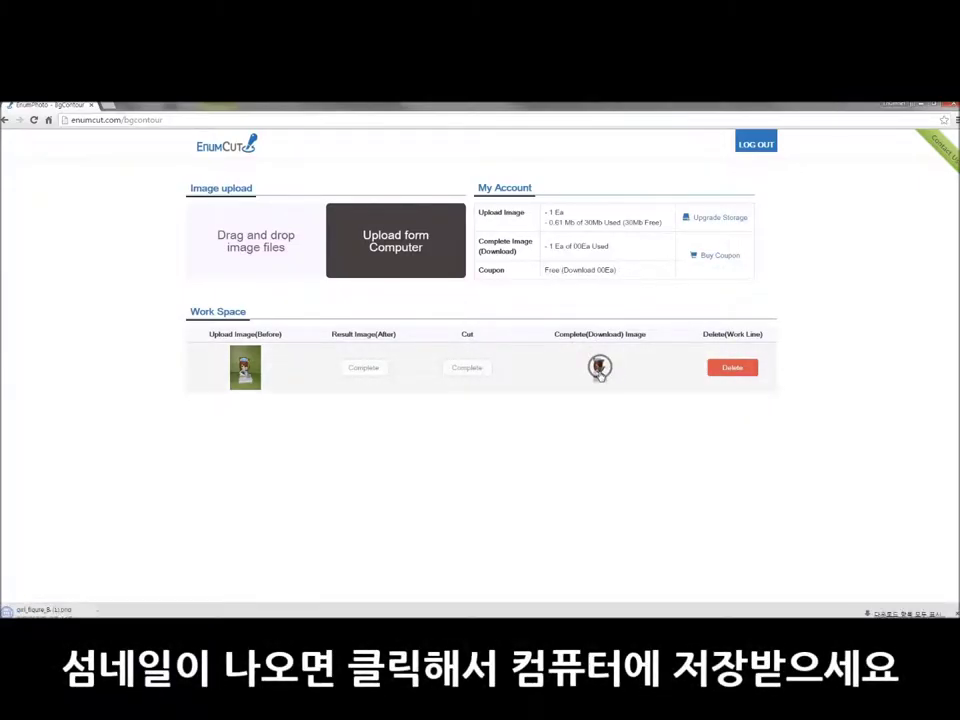